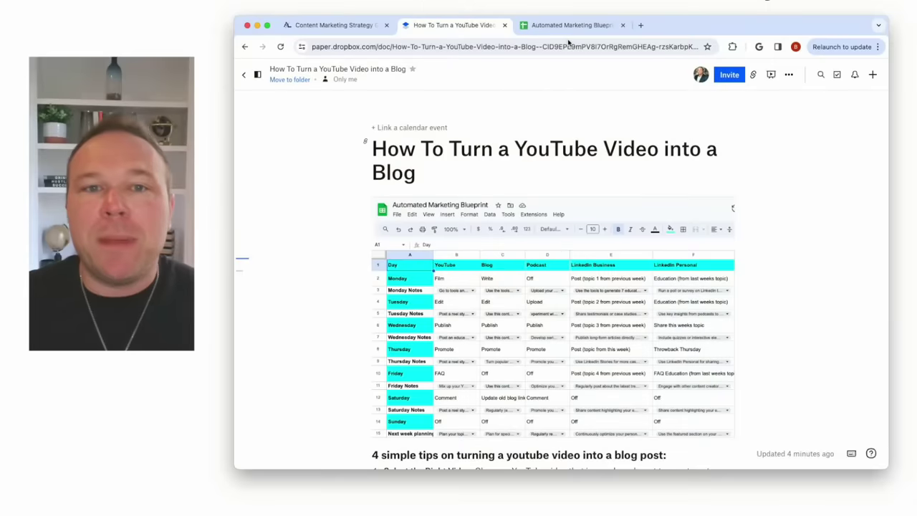
# Select the whole quoted AI prompt paragraph in the Paper doc, then switch to the content marketing strategy guide
pyautogui.scroll(-5, 557, 177)
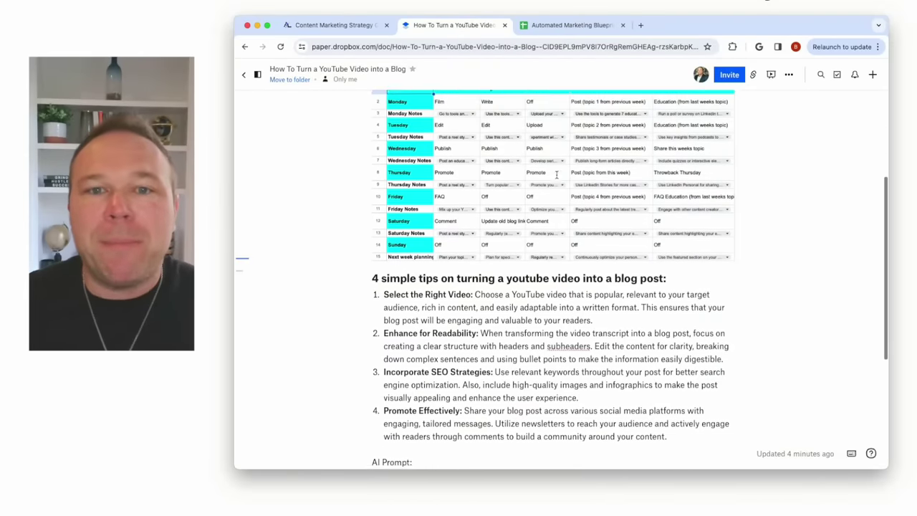
pyautogui.scroll(-1, 557, 177)
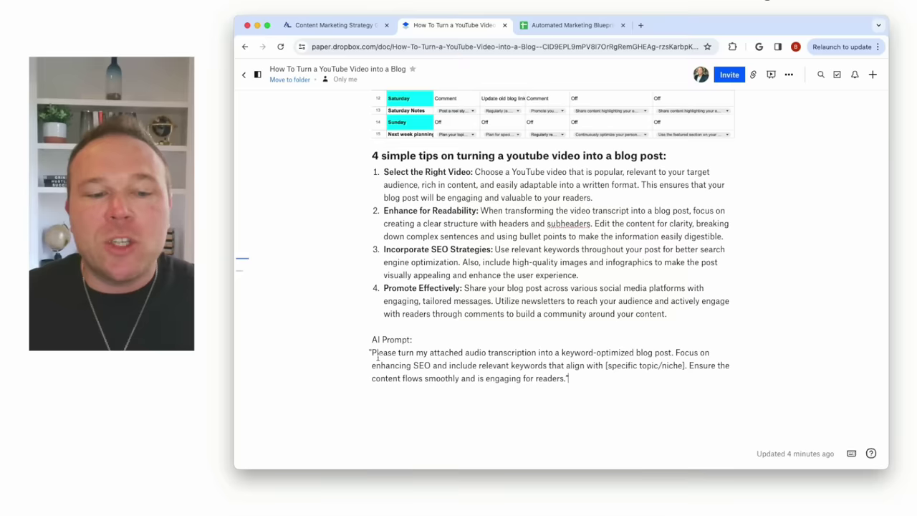
pyautogui.moveTo(369, 352); pyautogui.dragTo(592, 394)
pyautogui.scroll(5, 552, 342)
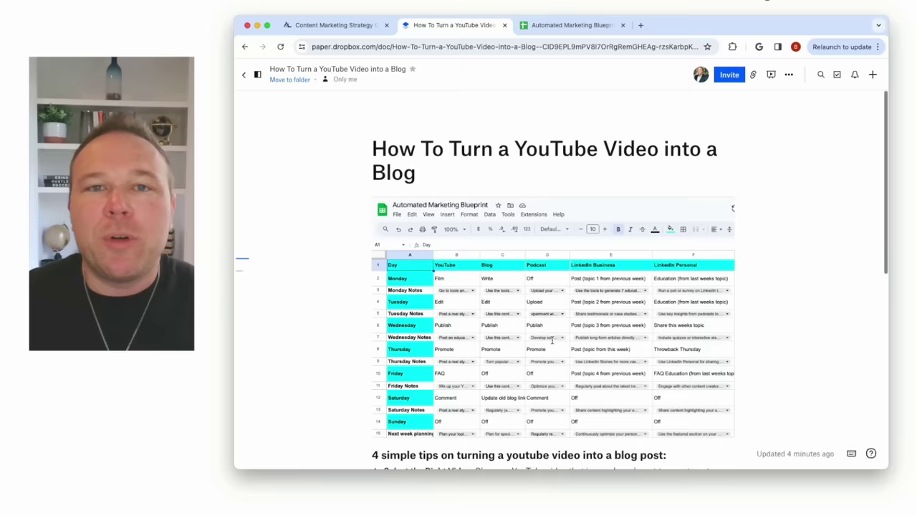
pyautogui.moveTo(652, 350)
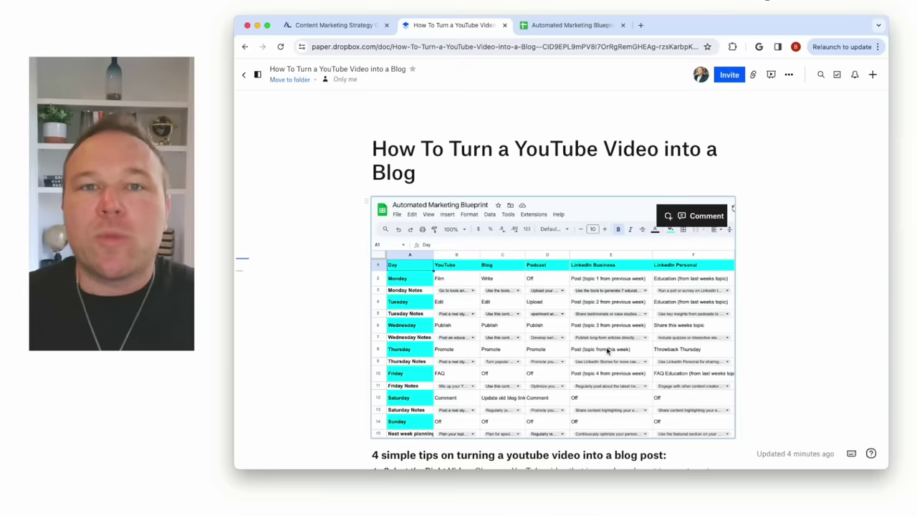
pyautogui.scroll(-3, 600, 348)
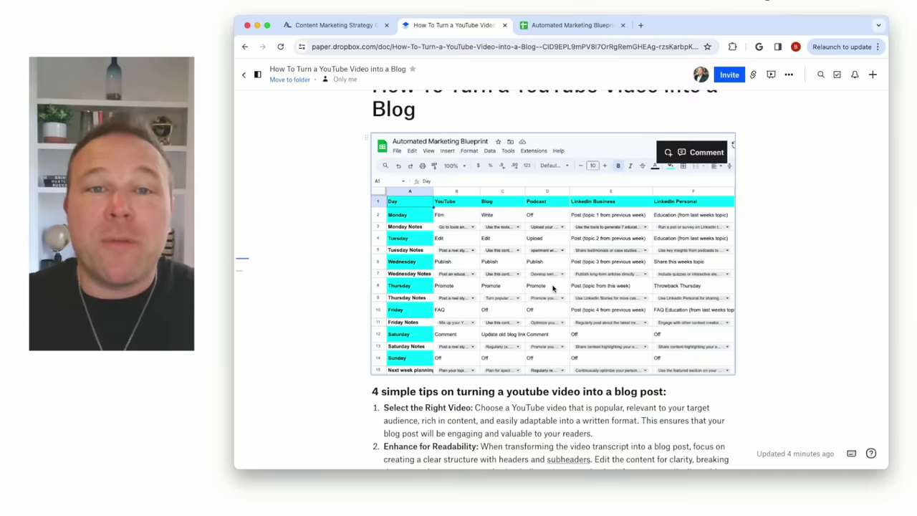
pyautogui.scroll(-10, 550, 287)
pyautogui.tripleClick(441, 317)
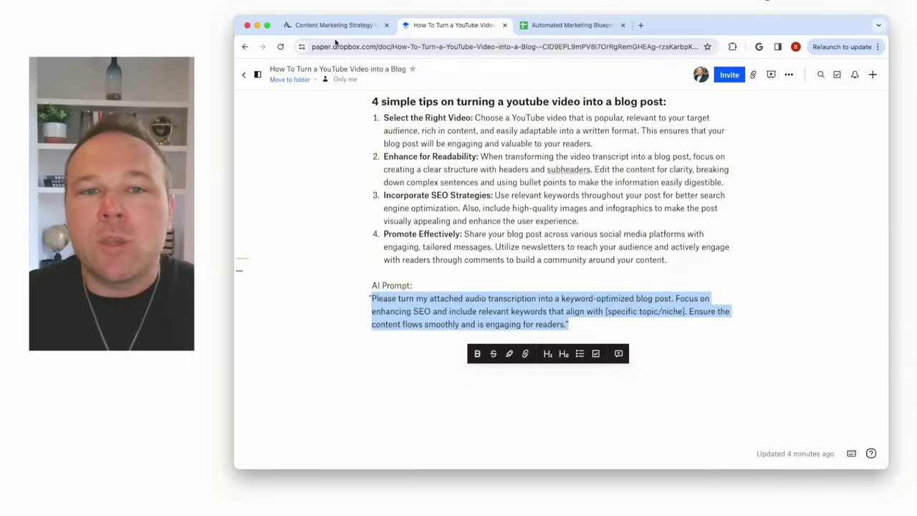
pyautogui.click(332, 29)
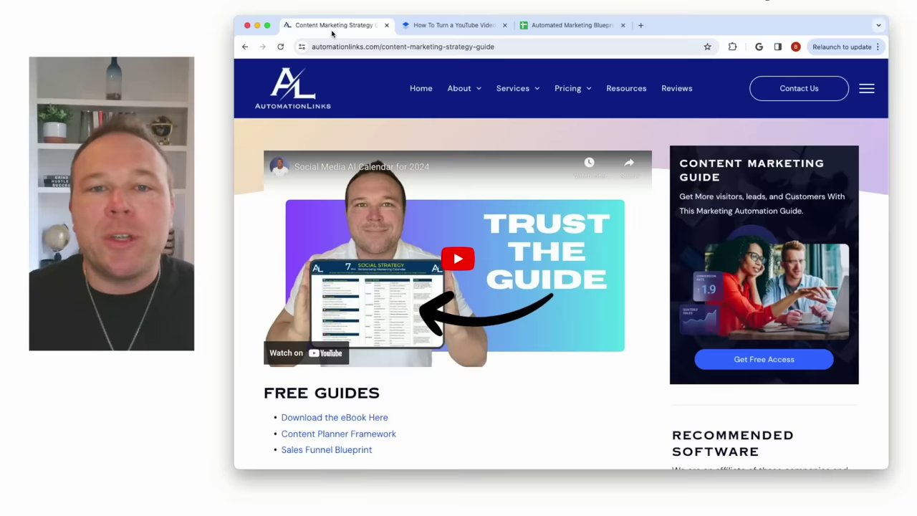
# Open the embedded 'Social Media AI Calendar for 2024' video through its share link on YouTube
pyautogui.click(629, 163)
pyautogui.click(477, 253)
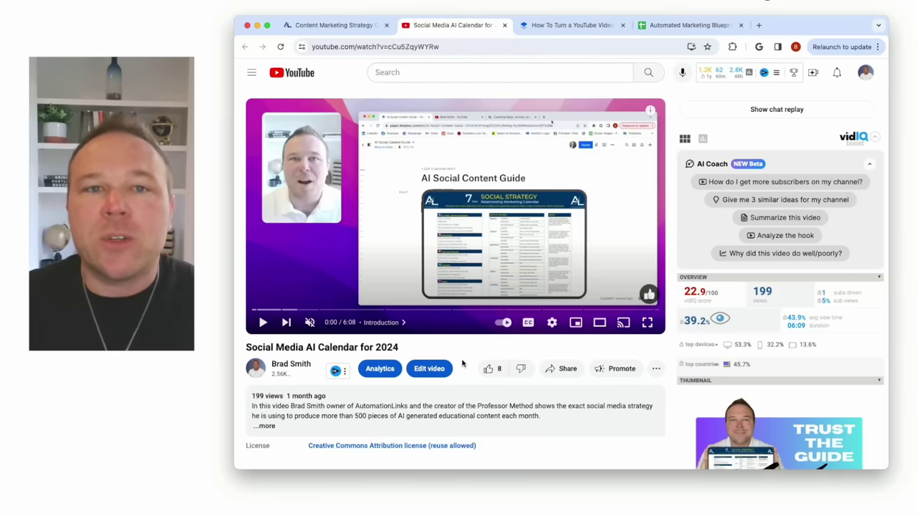
# Expand the video description and show the transcript panel, starting at the 0:00 Introduction
pyautogui.scroll(-4, 462, 364)
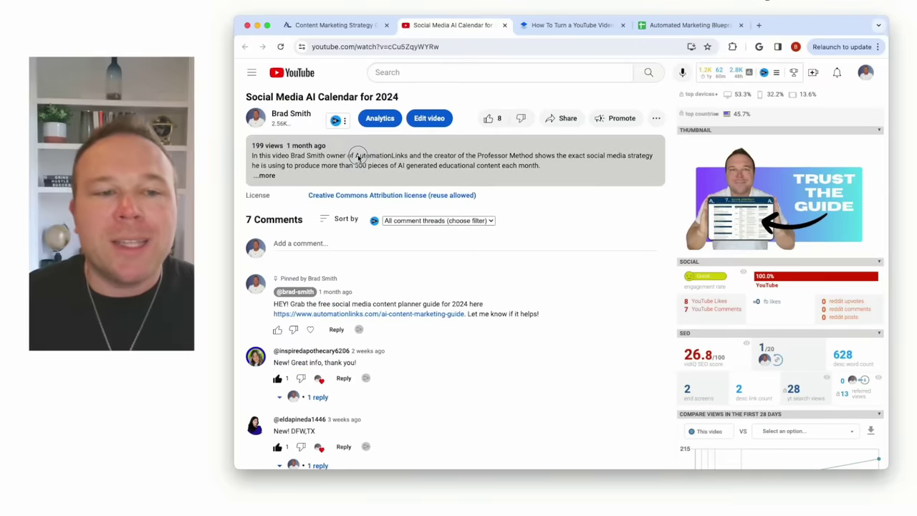
pyautogui.click(358, 158)
pyautogui.scroll(-9, 280, 283)
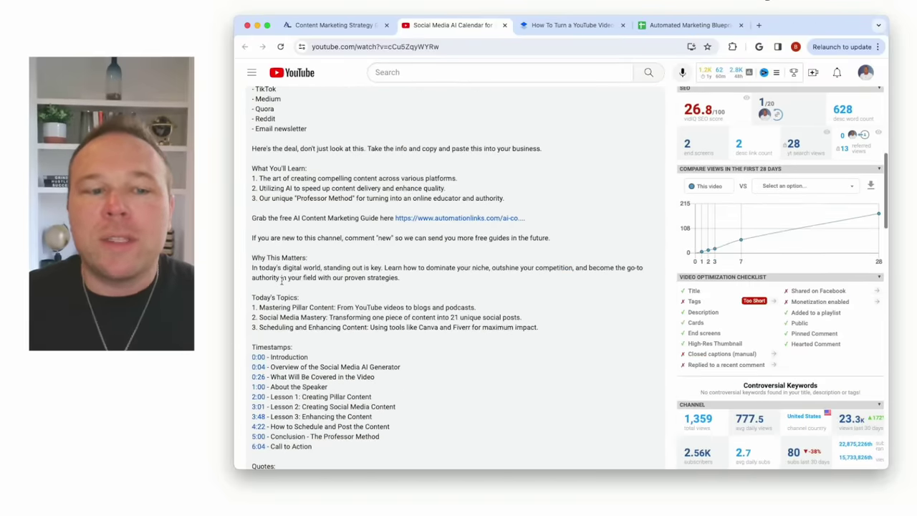
pyautogui.scroll(-4, 283, 279)
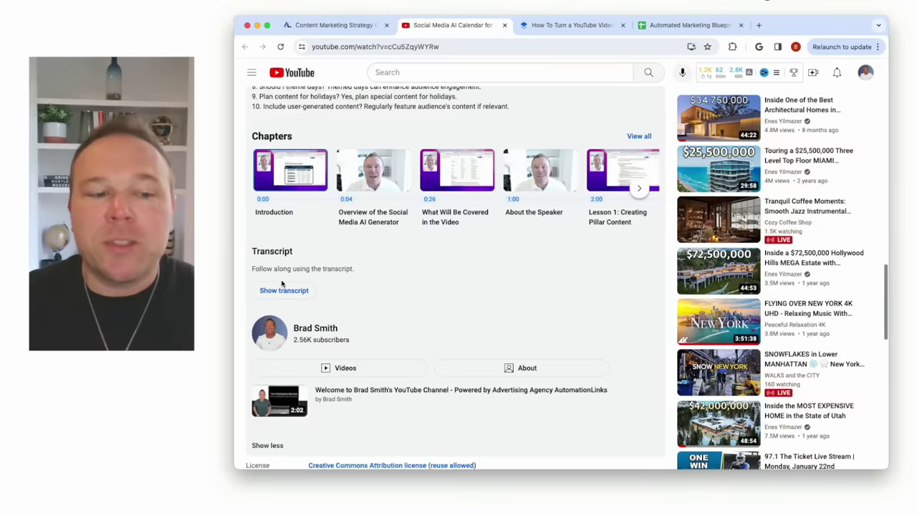
pyautogui.click(285, 283)
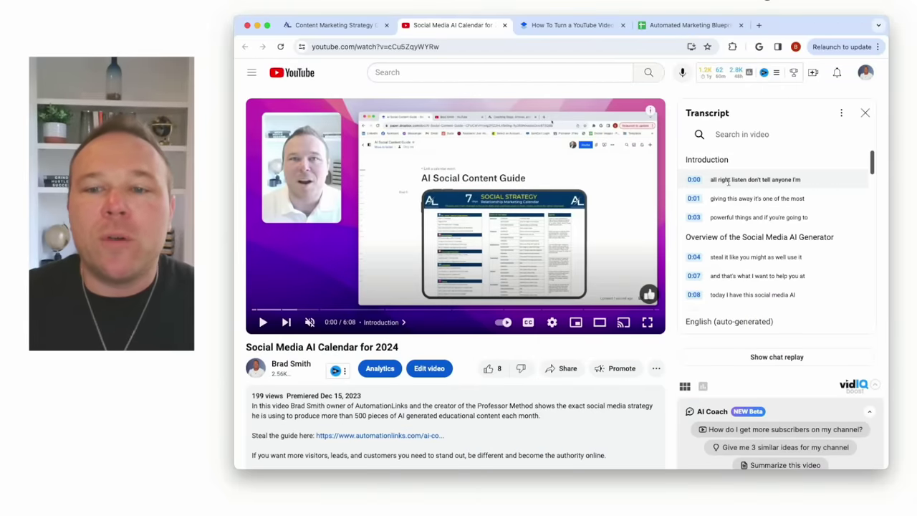
# Load chat.openai.com in a new tab, then switch to the Automated Marketing Blueprint spreadsheet
pyautogui.click(759, 25)
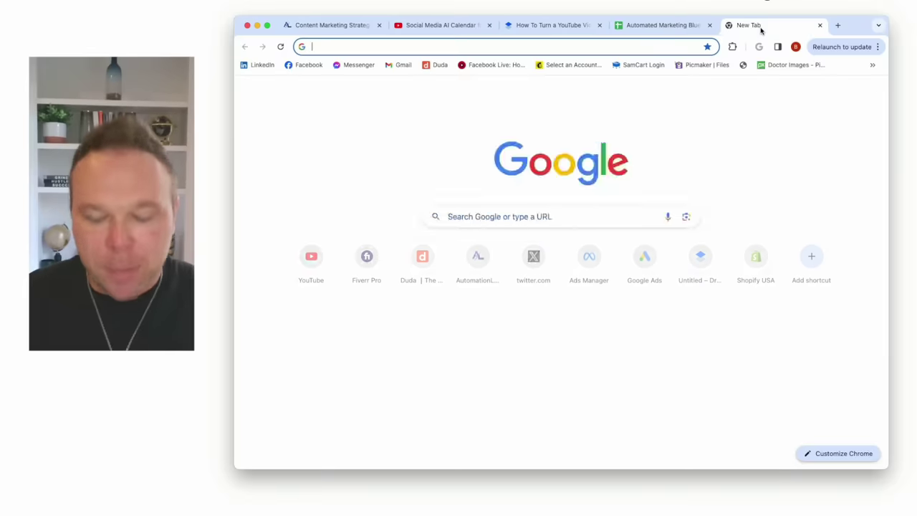
pyautogui.write('chat')
pyautogui.press('Return')
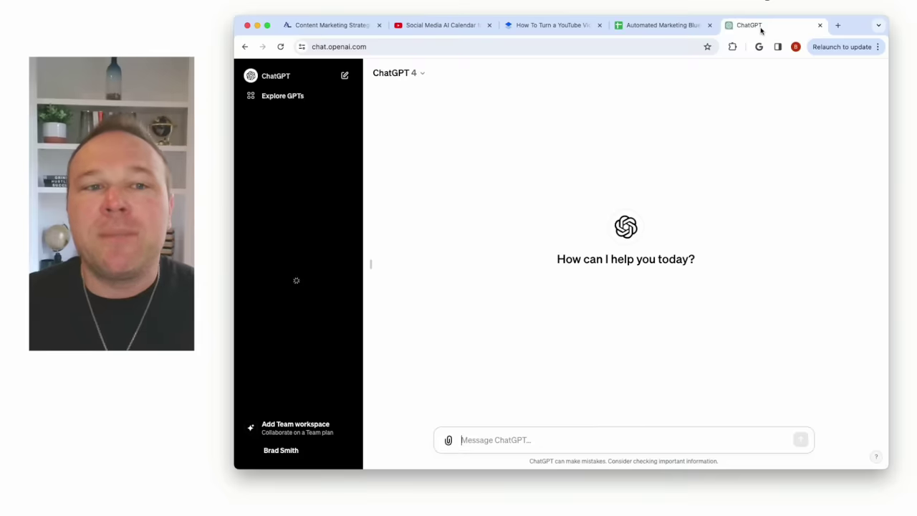
pyautogui.click(692, 27)
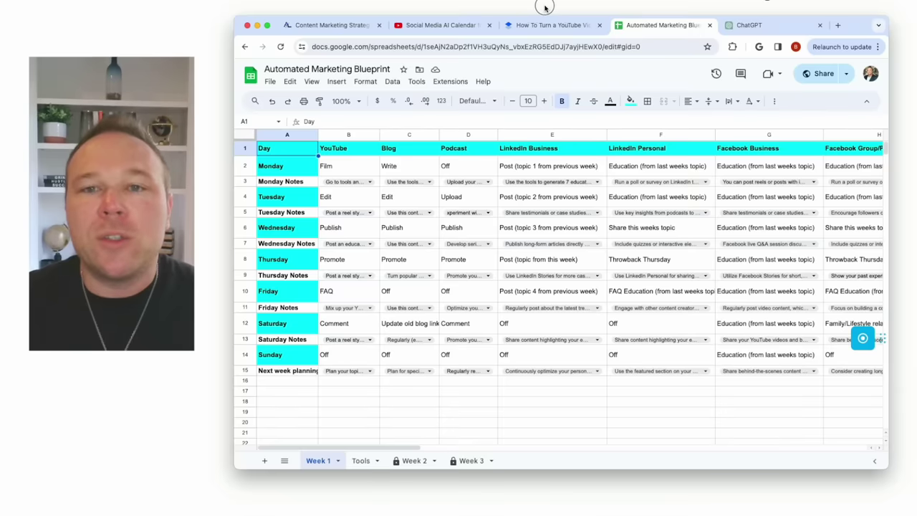
# Copy the AI Prompt paragraph from the YouTube-to-blog guide and paste it into the ChatGPT message box
pyautogui.click(581, 28)
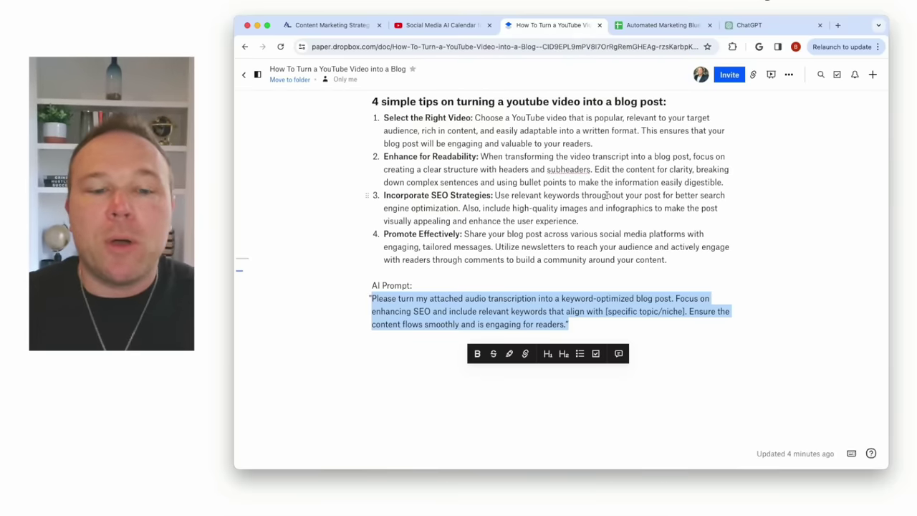
pyautogui.click(475, 221)
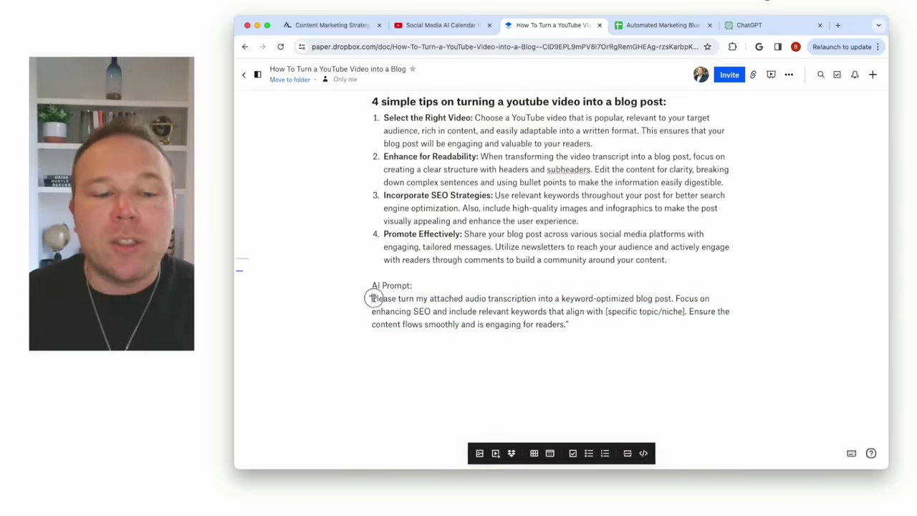
pyautogui.moveTo(371, 298); pyautogui.dragTo(566, 324)
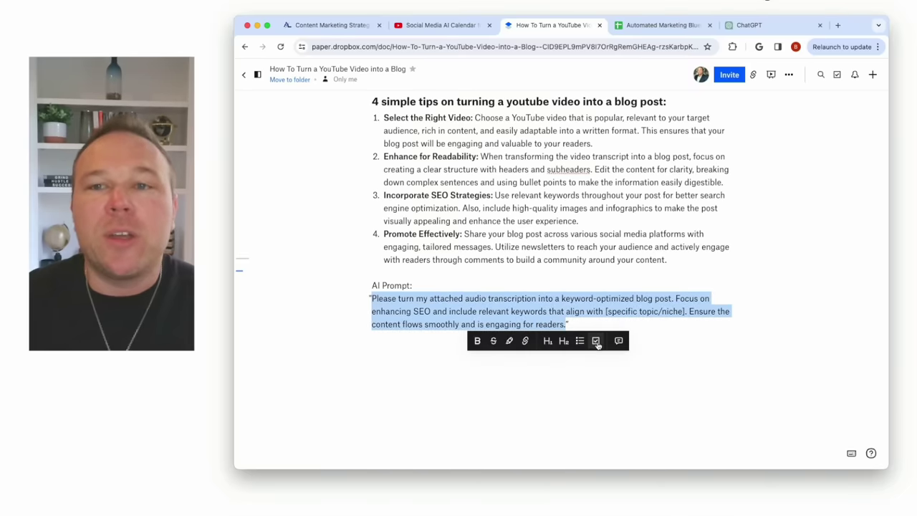
pyautogui.press('super+c')
pyautogui.click(748, 26)
pyautogui.press('super+v')
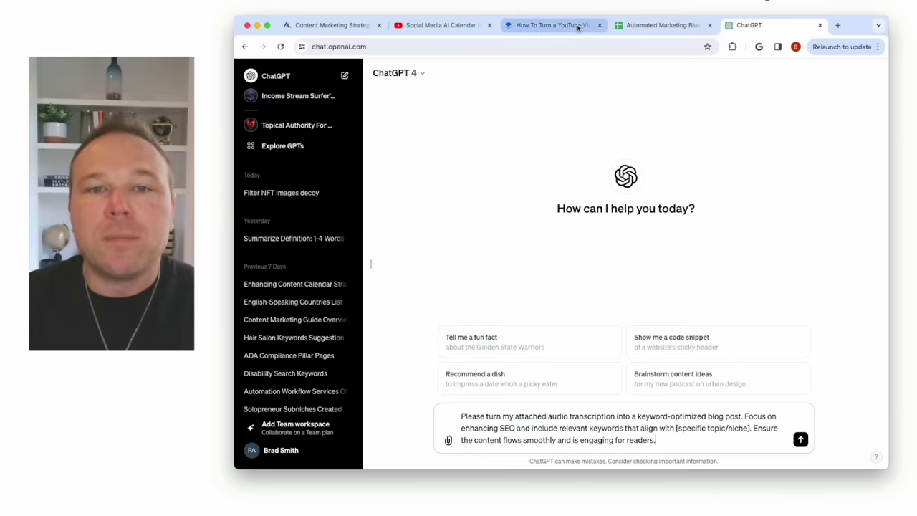
# Select the full video transcript, from Introduction to the 6:07 Call to Action lines
pyautogui.click(444, 26)
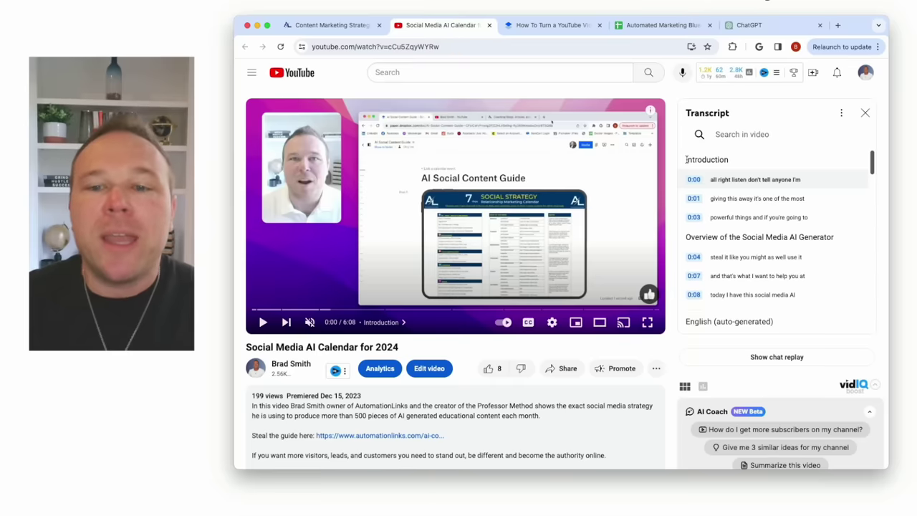
pyautogui.moveTo(707, 159); pyautogui.dragTo(822, 304)
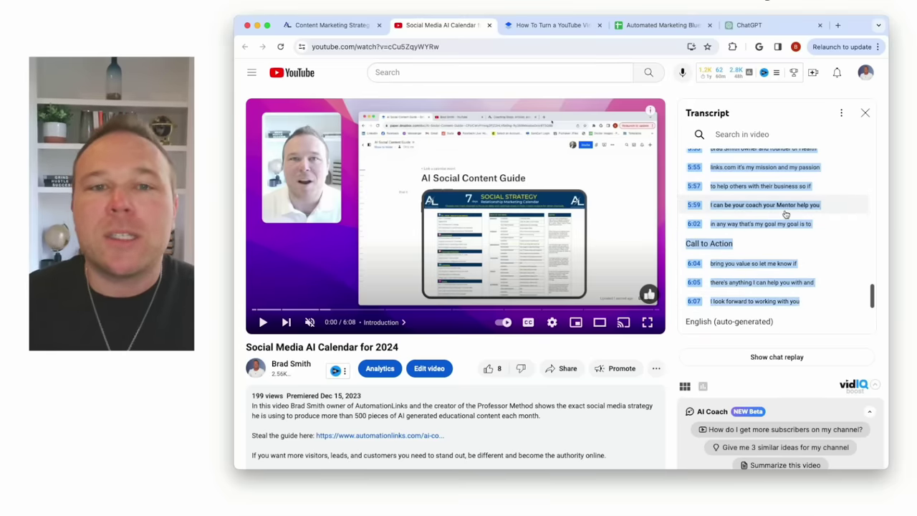
# Paste the video transcript into the ChatGPT message after the prompt
pyautogui.click(749, 26)
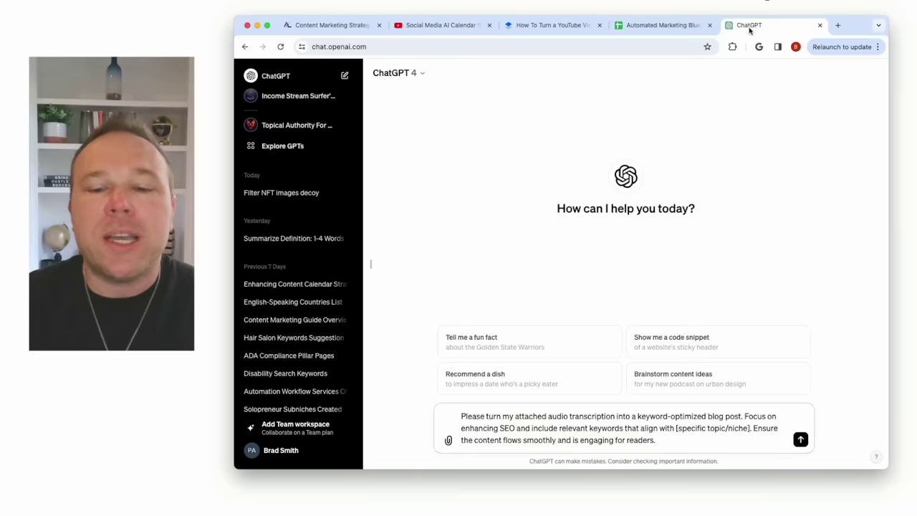
pyautogui.press('super+v')
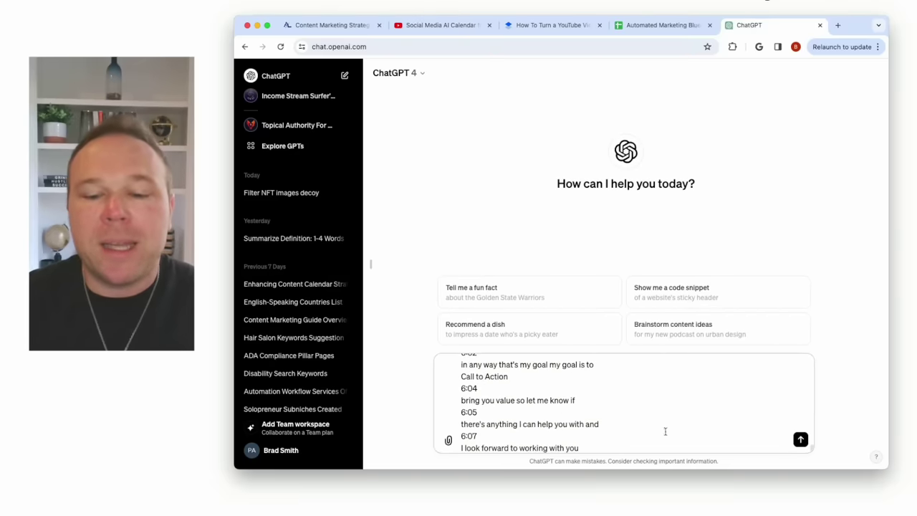
pyautogui.scroll(6, 781, 420)
pyautogui.moveTo(813, 438); pyautogui.dragTo(810, 350)
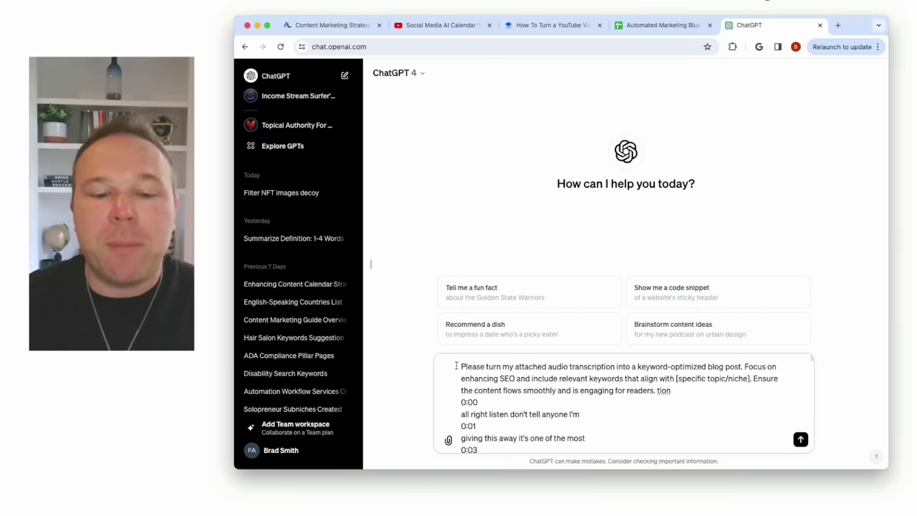
pyautogui.moveTo(457, 366); pyautogui.dragTo(714, 414)
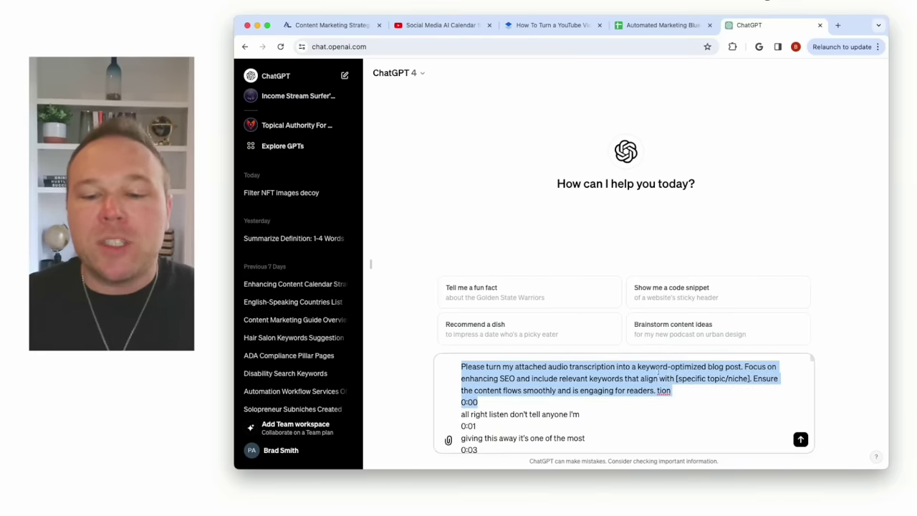
# Correct 'Educattion' to 'Education', replace [specific topic/niche] with [marketing], and send the message
pyautogui.moveTo(675, 378); pyautogui.dragTo(752, 381)
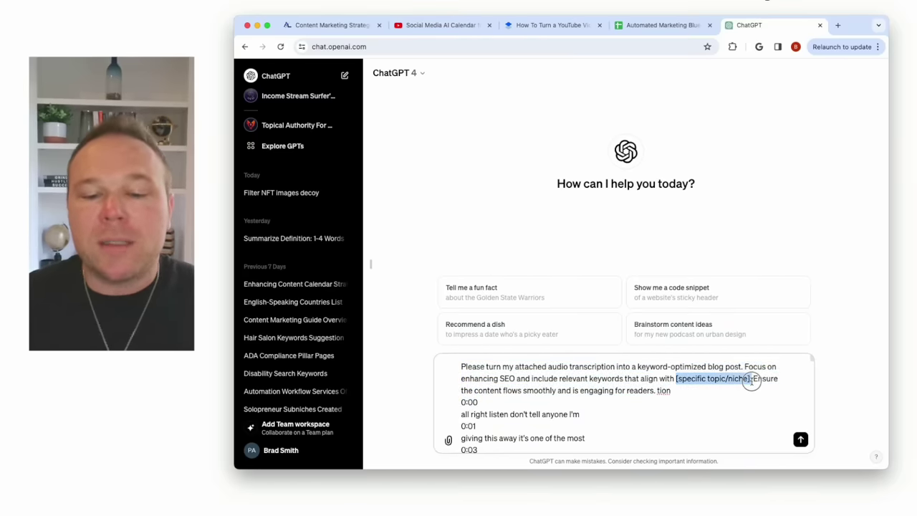
pyautogui.click(679, 391)
pyautogui.press('BackSpace')
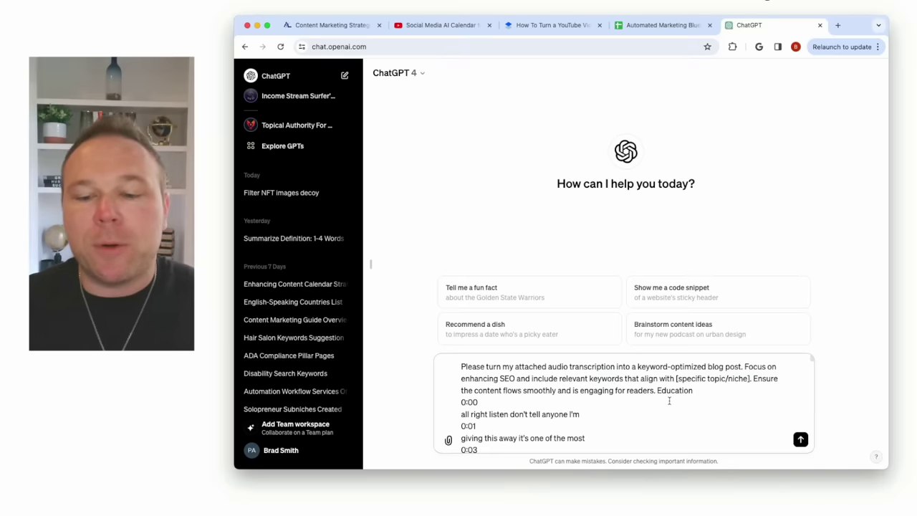
pyautogui.moveTo(750, 378); pyautogui.dragTo(676, 379)
pyautogui.write('[marketing]')
pyautogui.press('Return')
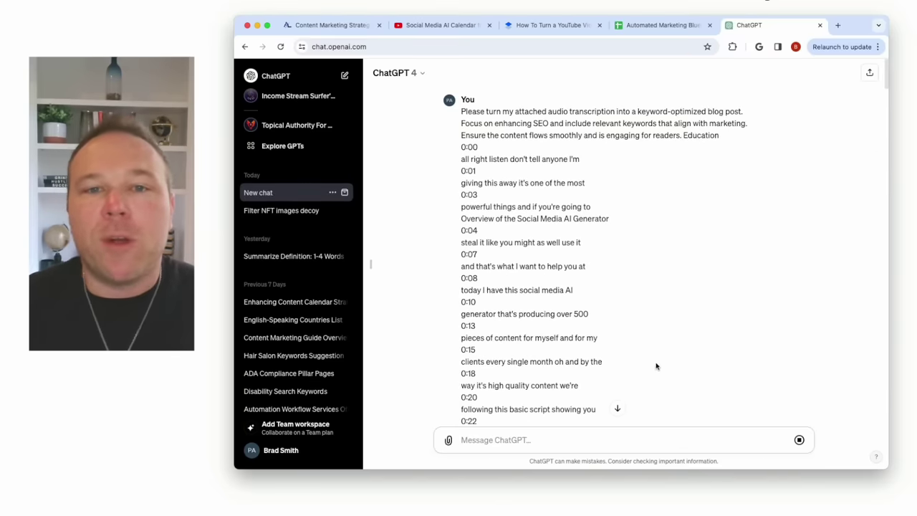
# Scroll through the content marketing strategy guide to the Assignment and Lesson 2 sections
pyautogui.click(333, 25)
pyautogui.scroll(-15, 339, 217)
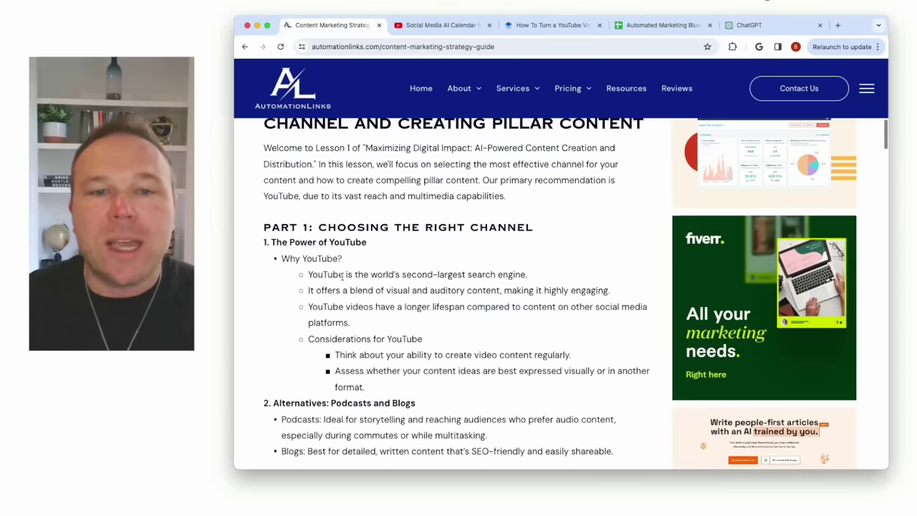
pyautogui.scroll(3, 341, 251)
pyautogui.scroll(-20, 343, 280)
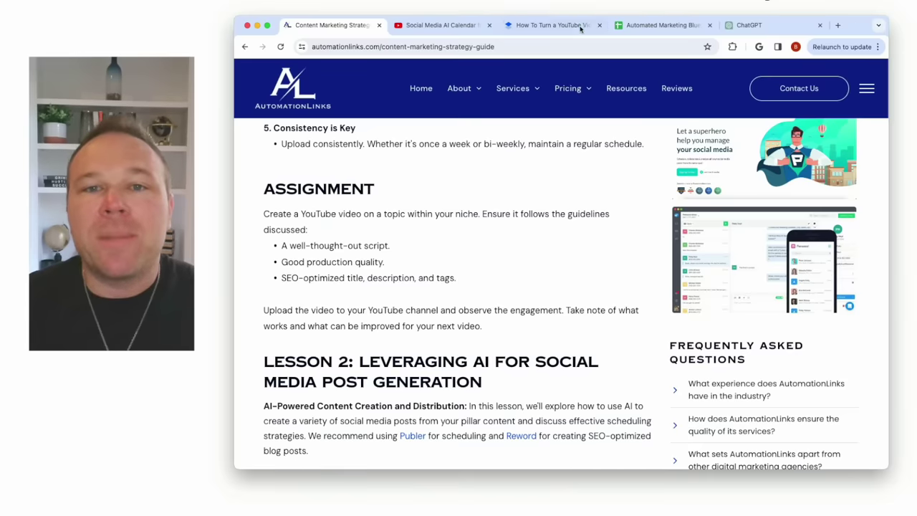
# Return to the 'How To Turn a YouTube Video into a Blog' Paper doc and scroll up to its title
pyautogui.click(550, 26)
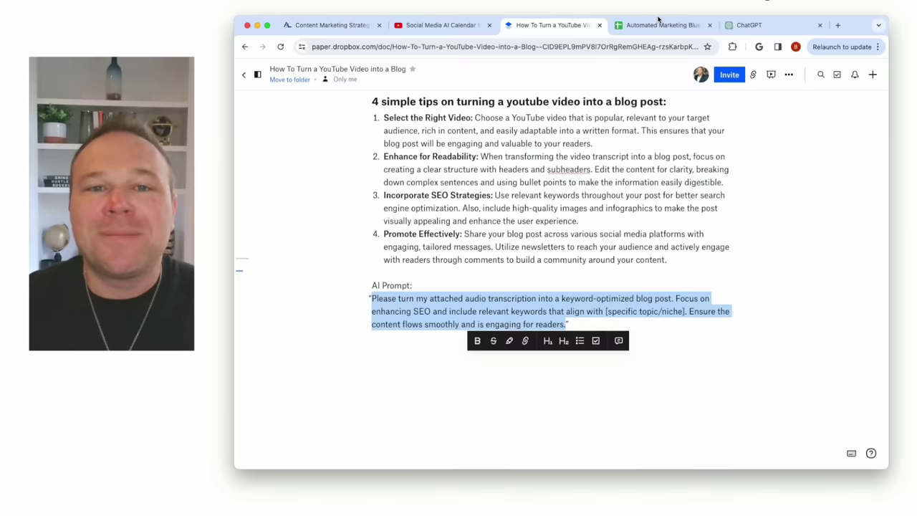
pyautogui.scroll(5, 547, 253)
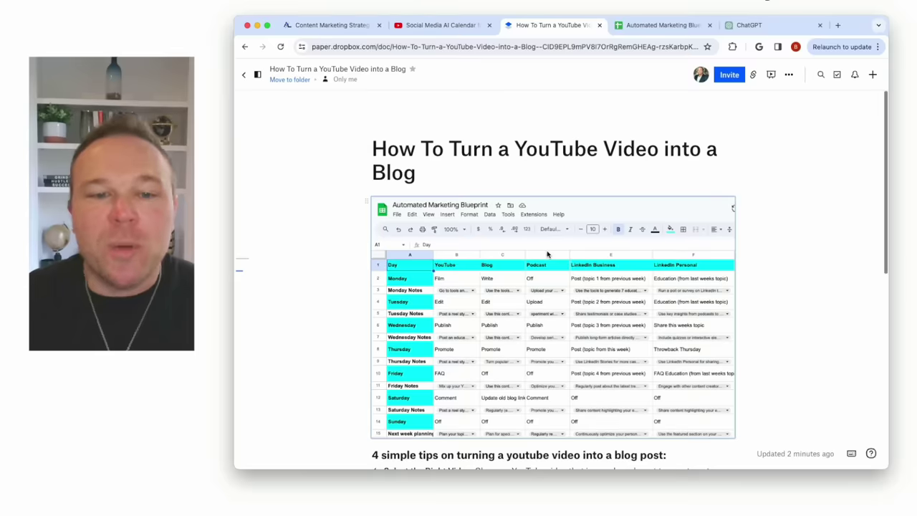